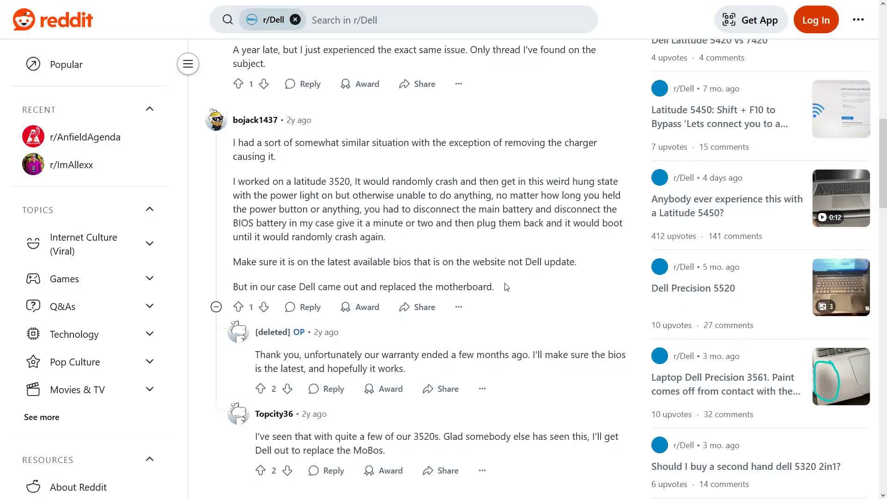
scroll(506, 282, "down", 2)
scroll(506, 283, "down", 2)
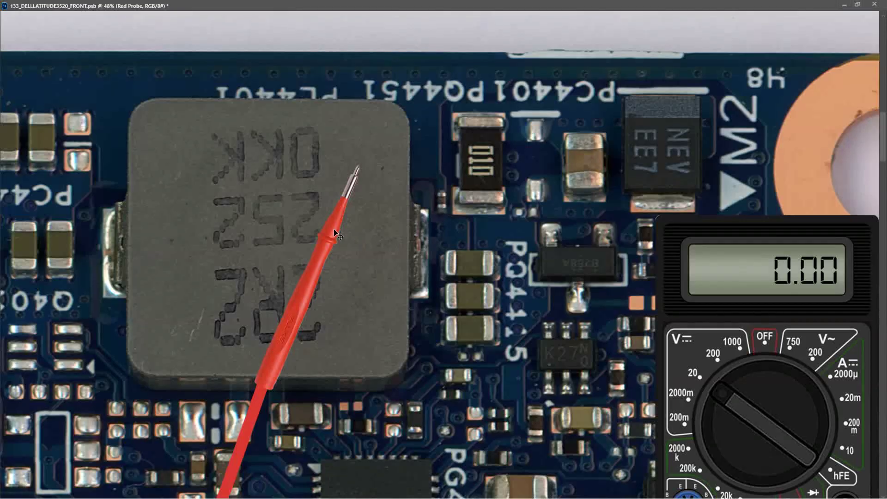
Place the red probe just below the D10 current-sense resistor beside PC4401, reading 19.85.
left_click_drag(339, 235, 365, 236)
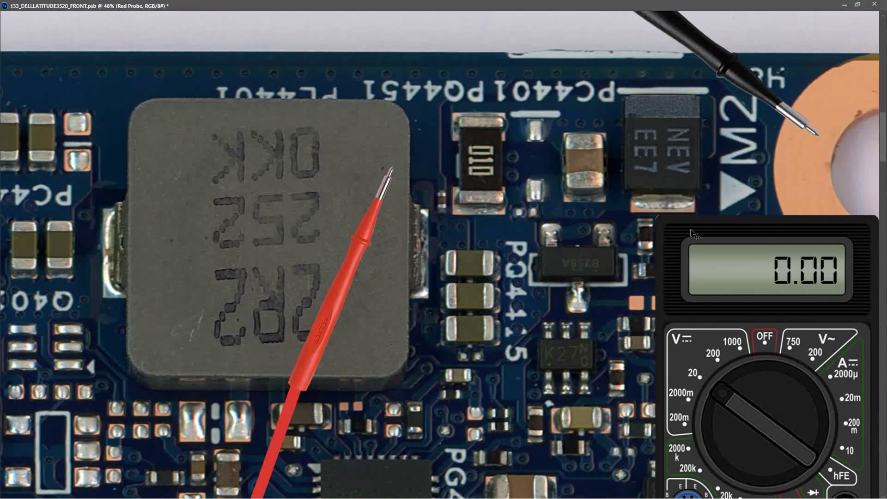
left_click_drag(366, 221, 460, 251)
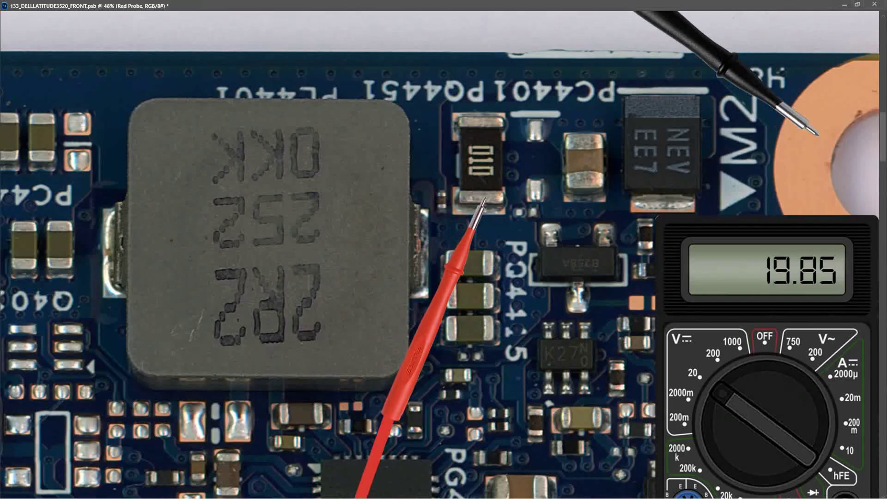
Shift the board view, then bring up the schematic marked 19.85V along DCIN1 to PR4401.
left_click_drag(458, 291, 420, 255)
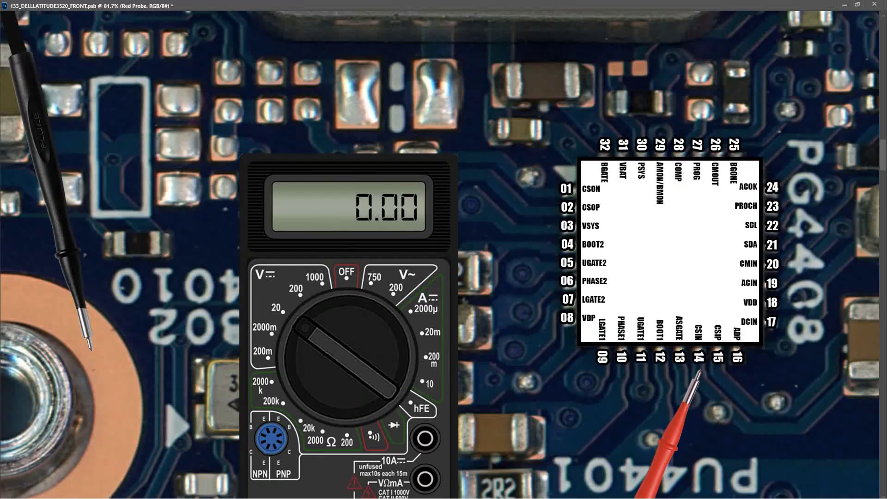
key("ctrl+Tab")
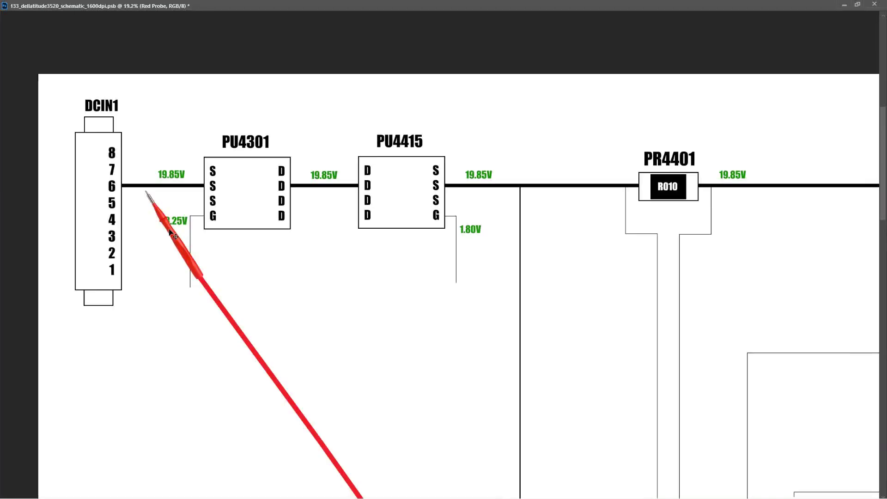
Probe PR4401's output (0V) and the 9538H chip's VDD pin (5.10V).
left_click_drag(214, 295, 734, 235)
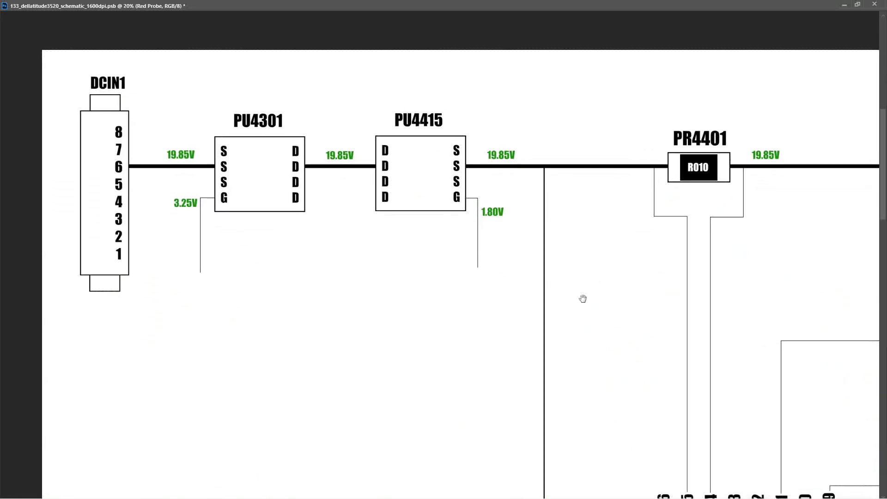
left_click_drag(688, 489, 563, 157)
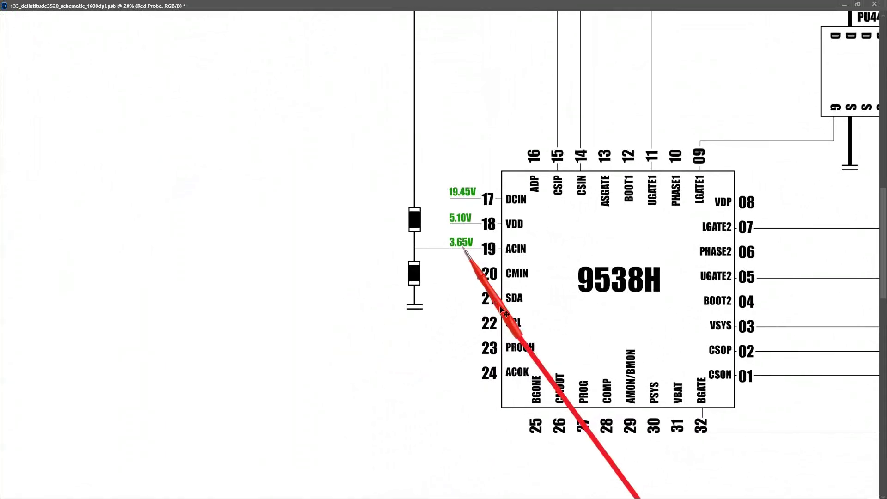
left_click_drag(498, 305, 627, 324)
Reveal PU4403–PU4406 and PL4401, and move the red probe onto the 16.20V VSYS line.
left_click_drag(822, 285, 472, 273)
scroll(539, 226, "down", 2)
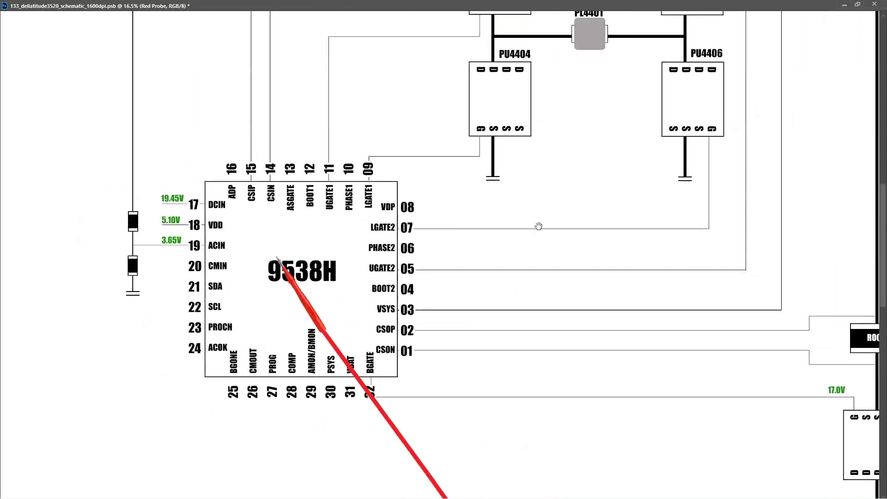
left_click_drag(539, 226, 438, 352)
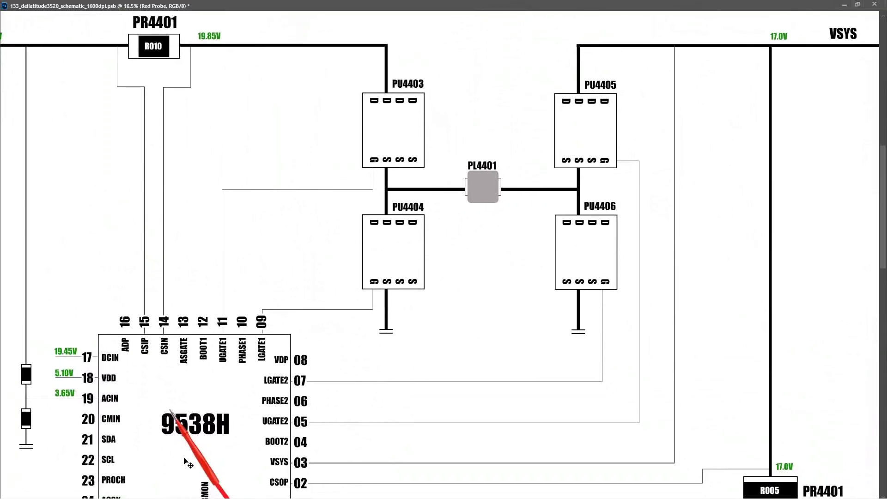
left_click_drag(194, 452, 864, 250)
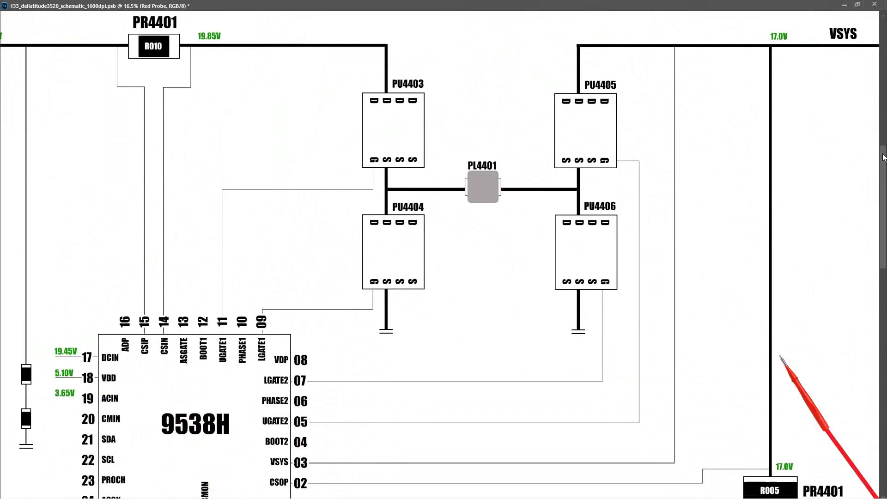
Probe PU4412's gate pin, then its 16.30V drain side.
left_click_drag(884, 159, 885, 225)
scroll(843, 242, "up", 3)
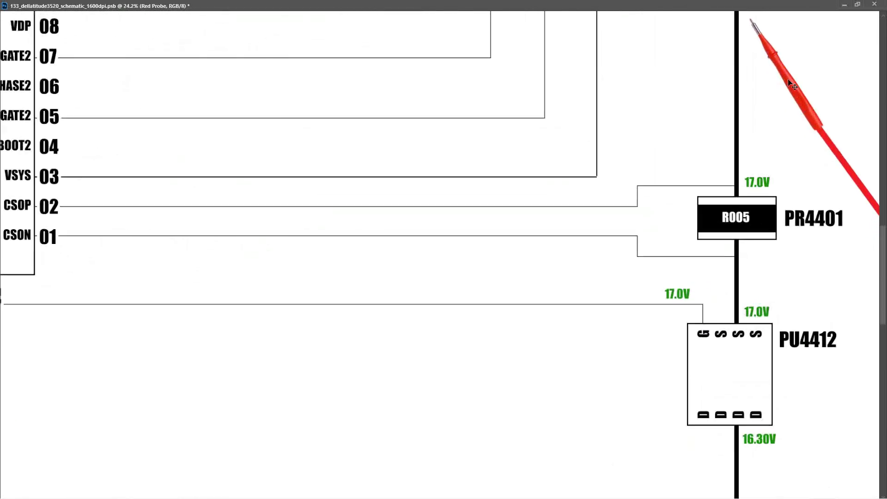
left_click_drag(792, 85, 737, 414)
scroll(839, 301, "down", 3)
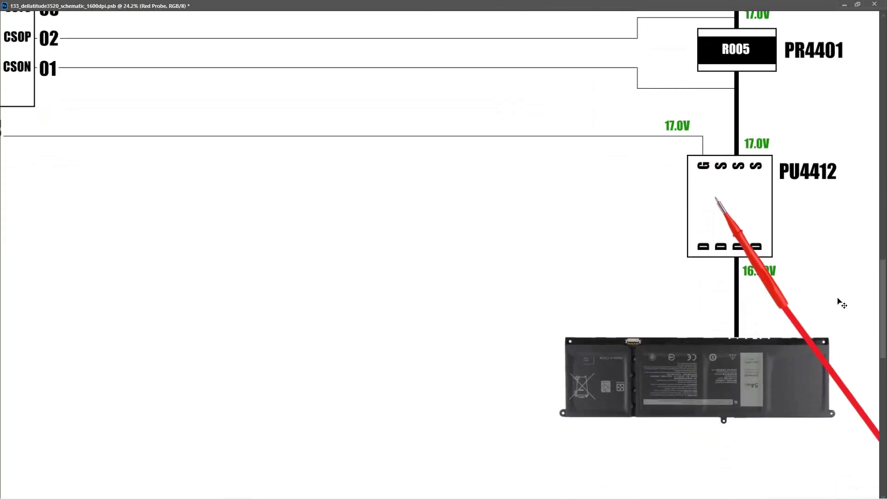
left_click_drag(730, 230, 769, 332)
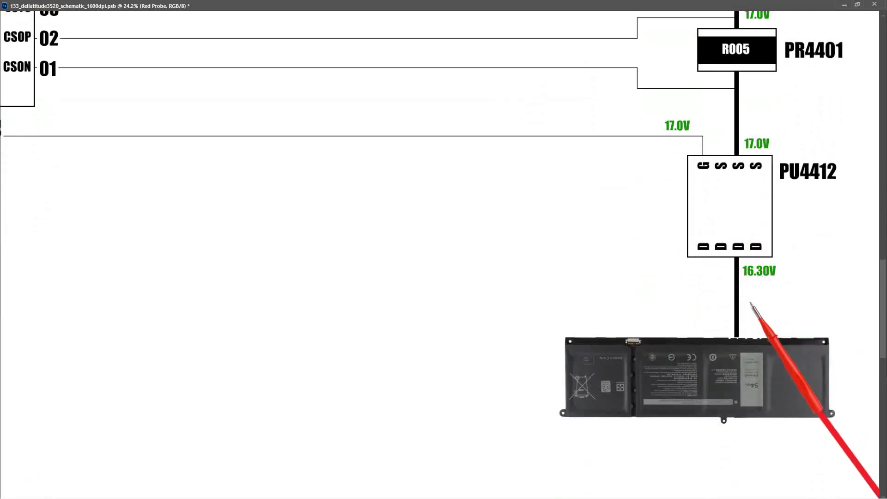
Fit the whole schematic on screen and point the red probe at PU4412's lower pins.
key("ctrl+0")
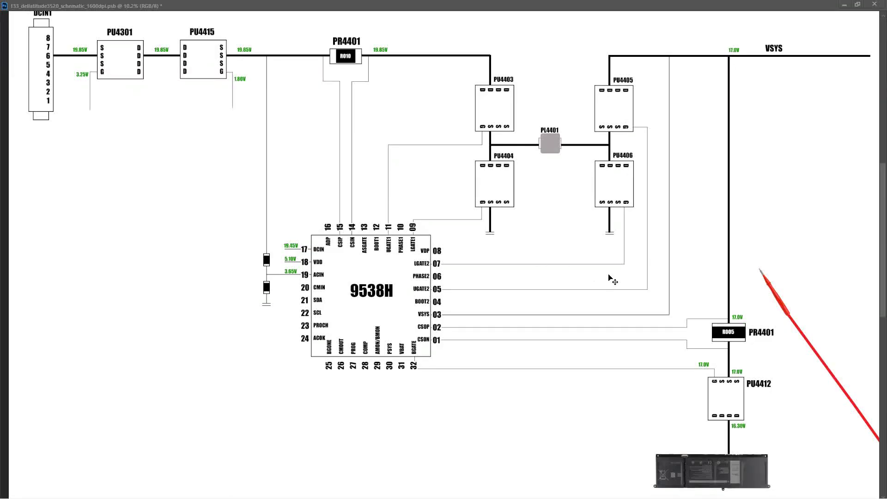
left_click_drag(772, 290, 804, 405)
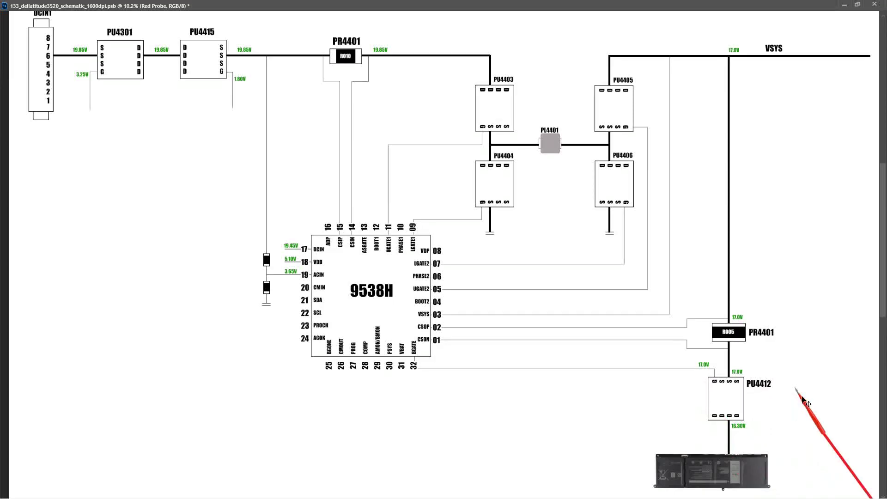
left_click_drag(805, 401, 784, 428)
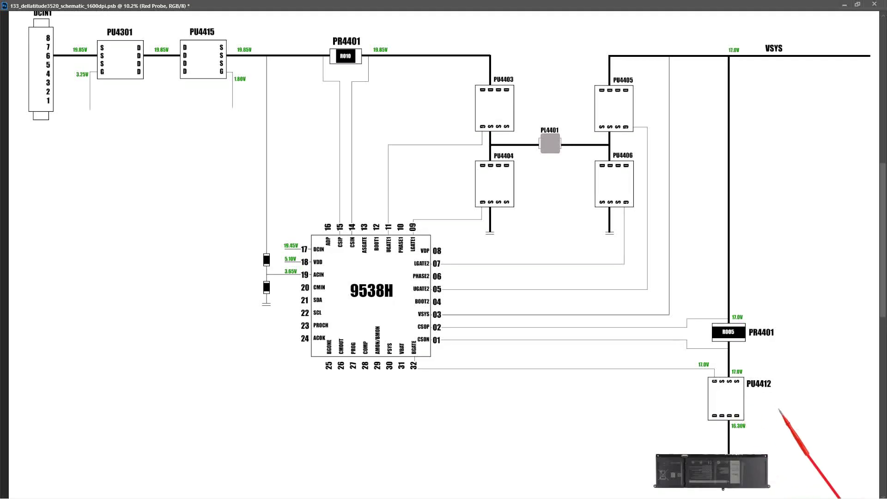
scroll(651, 137, "up", 1)
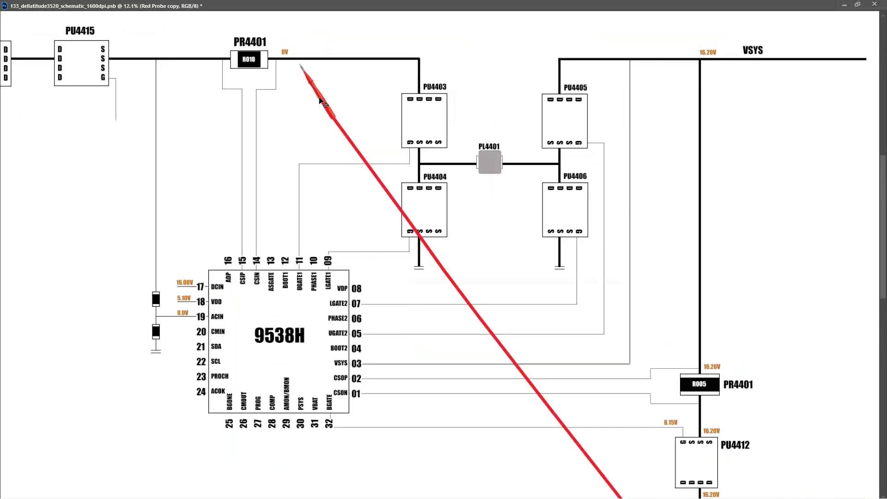
Move the red probe copy from PR4401's 0V net down to the CSOP/CSON sense line.
mouse_move(323, 104)
left_mouse_down()
mouse_move(312, 116)
mouse_move(270, 95)
mouse_move(324, 102)
left_mouse_up()
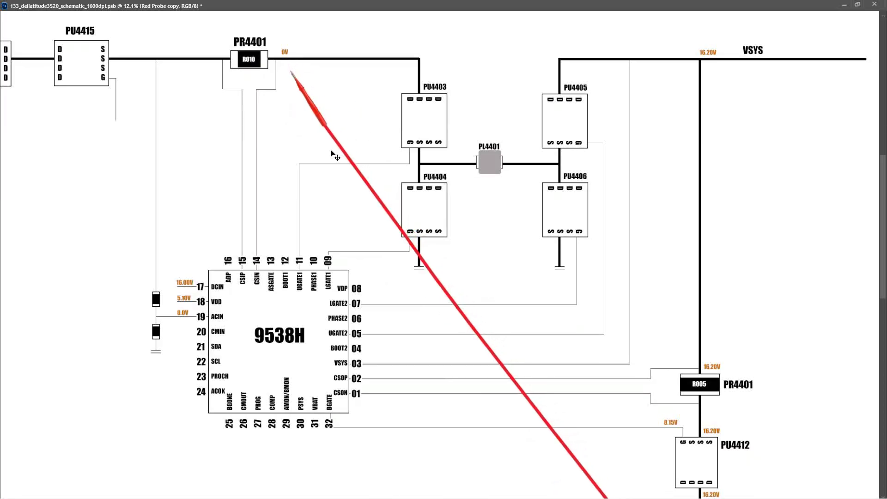
left_click_drag(307, 98, 226, 313)
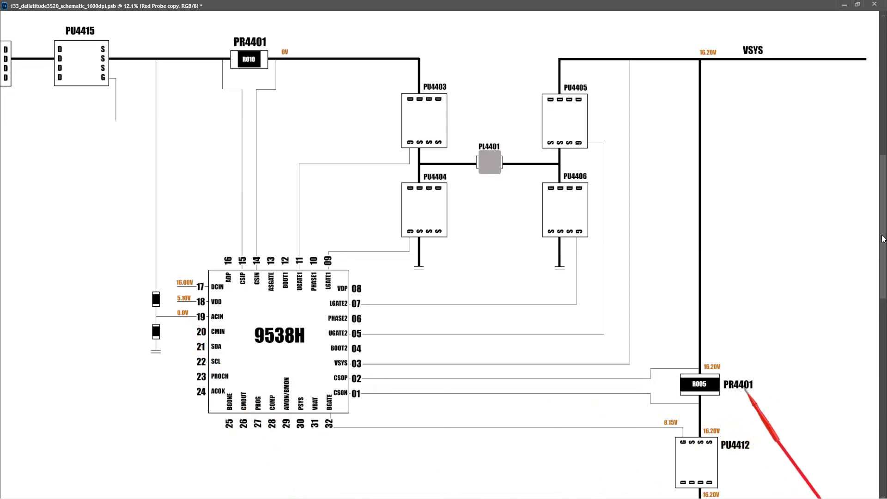
Point the red probe copy at PU4412's top pins, then move it up to the 16.20V VSYS label.
scroll(795, 310, "down", 5)
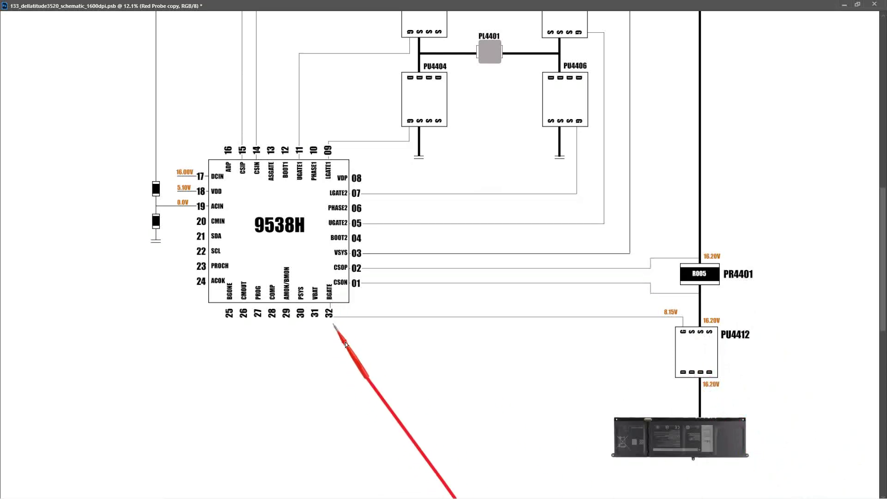
mouse_move(515, 347)
left_mouse_down()
mouse_move(696, 337)
mouse_move(687, 340)
mouse_move(693, 384)
mouse_move(716, 356)
mouse_move(725, 366)
mouse_move(698, 370)
mouse_move(715, 442)
mouse_move(714, 418)
mouse_move(731, 408)
mouse_move(722, 403)
mouse_move(721, 287)
mouse_move(739, 63)
left_mouse_up()
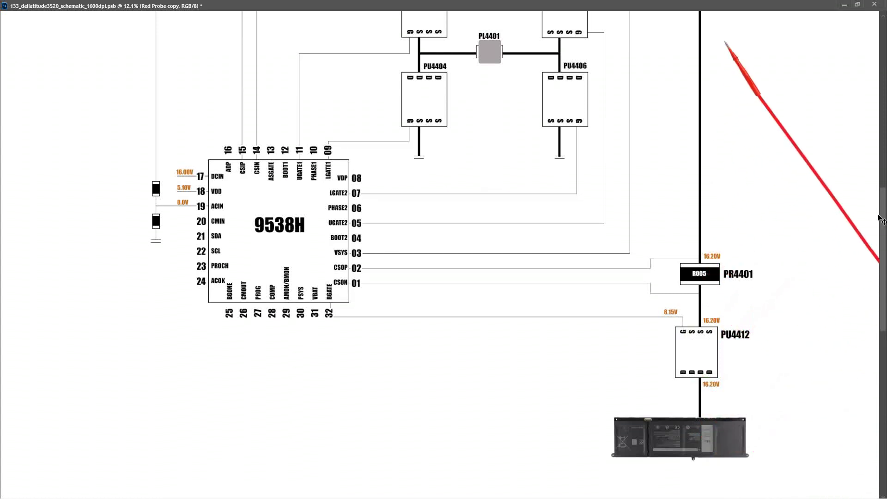
left_click_drag(882, 222, 883, 172)
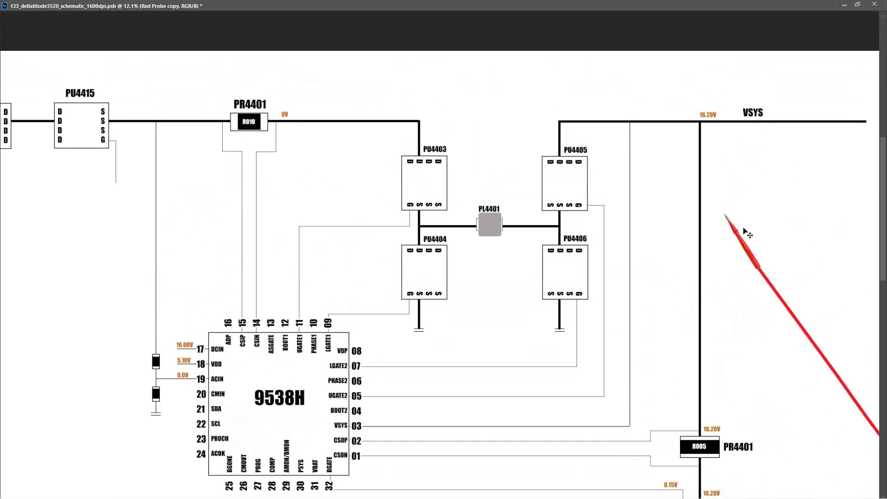
left_click_drag(740, 242, 729, 152)
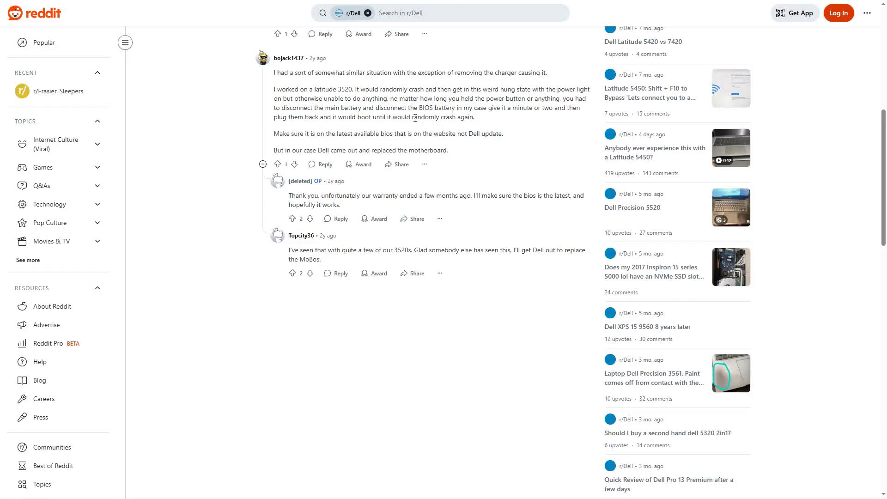
Select the word 'randomly' in the reply about the crashing Latitude 3520.
left_click_drag(414, 118, 440, 119)
left_click(440, 120)
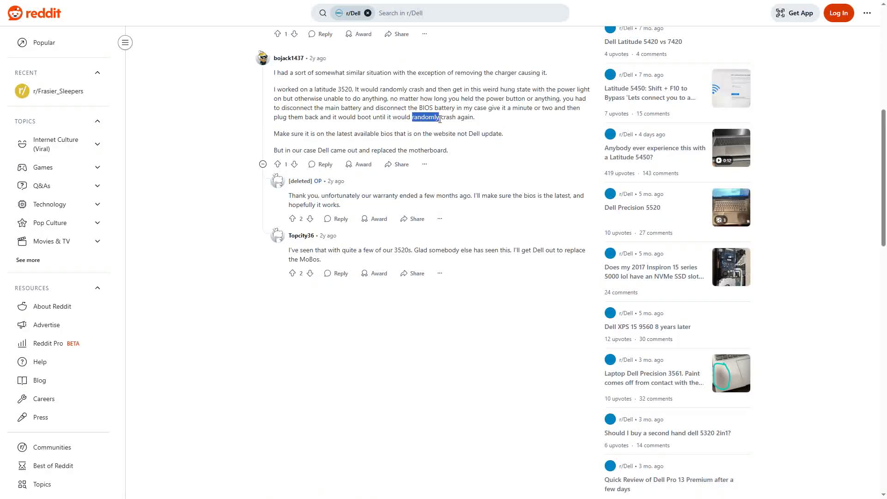